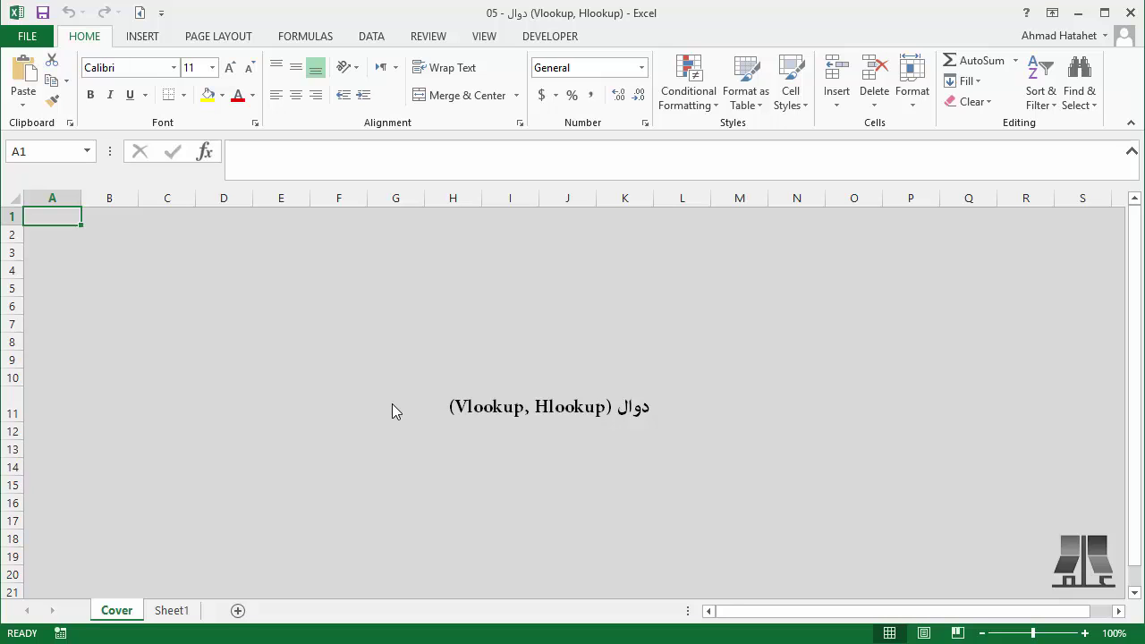
- Switch from the Cover sheet to Sheet1 with the sales and commission tables
key("ctrl+Page_Down")
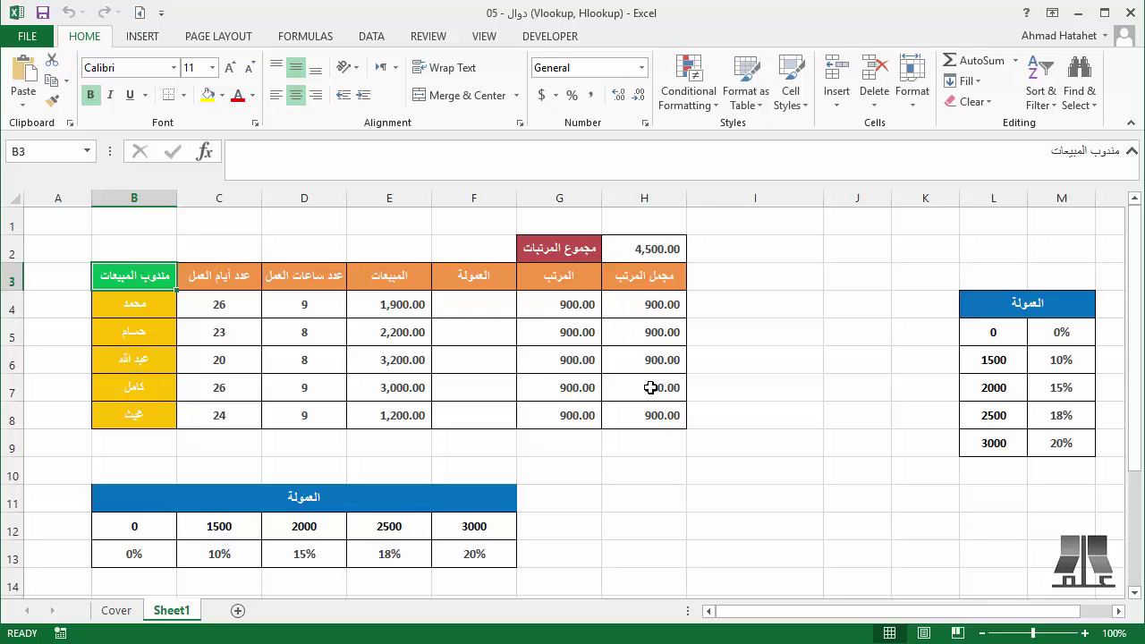
- Begin a VLOOKUP formula in cell F4 using the =vlo AutoComplete suggestion
left_click(455, 307)
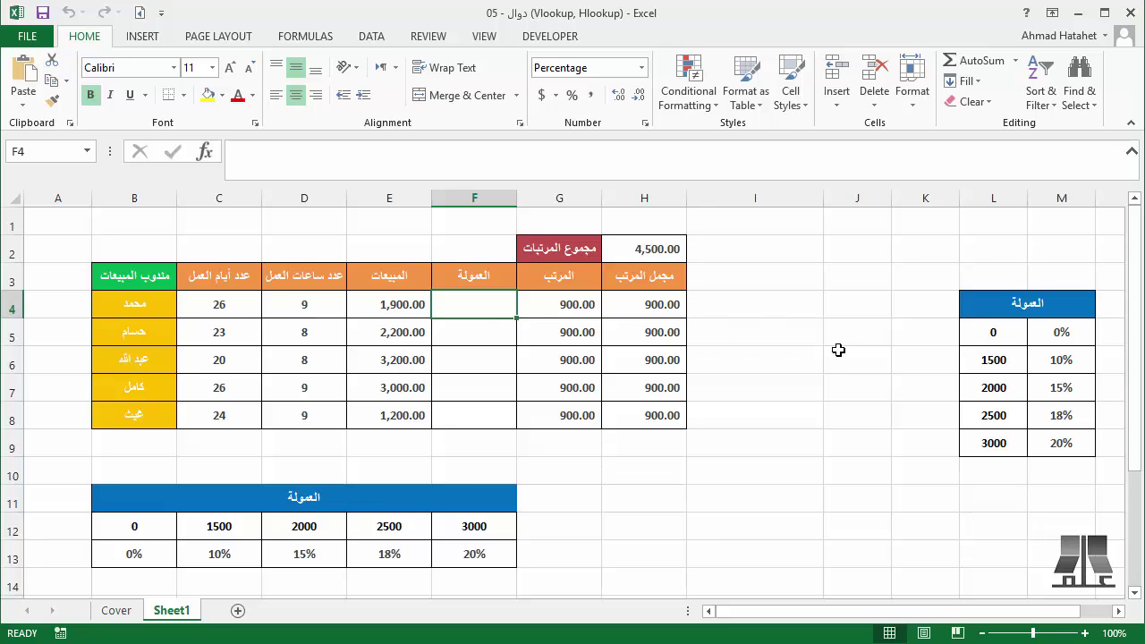
type("=vl")
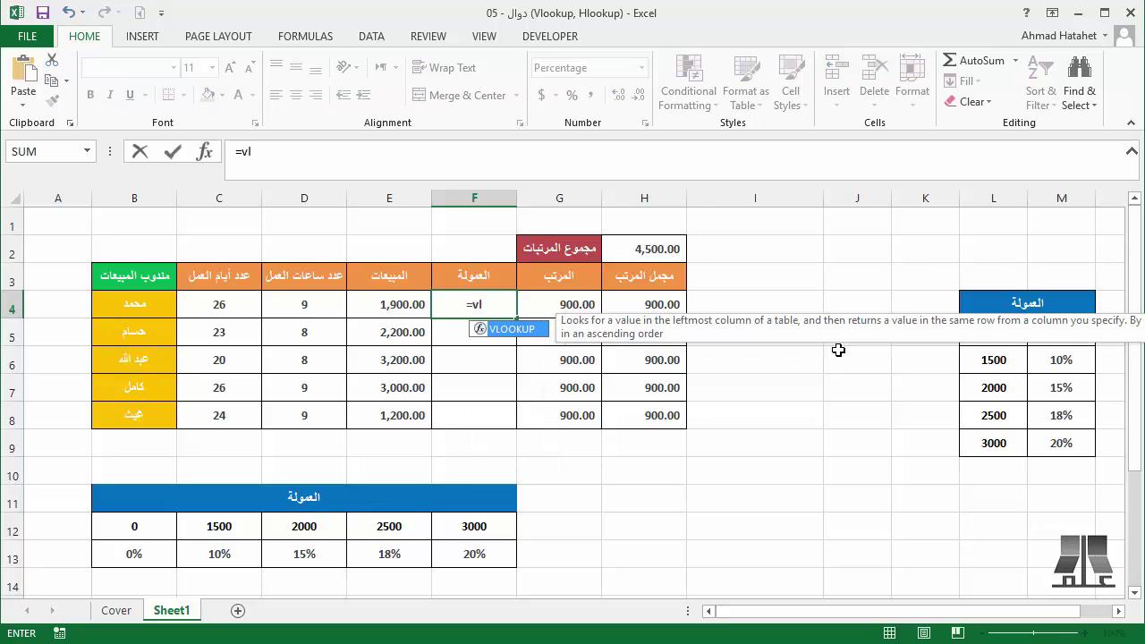
type("o")
key("Tab")
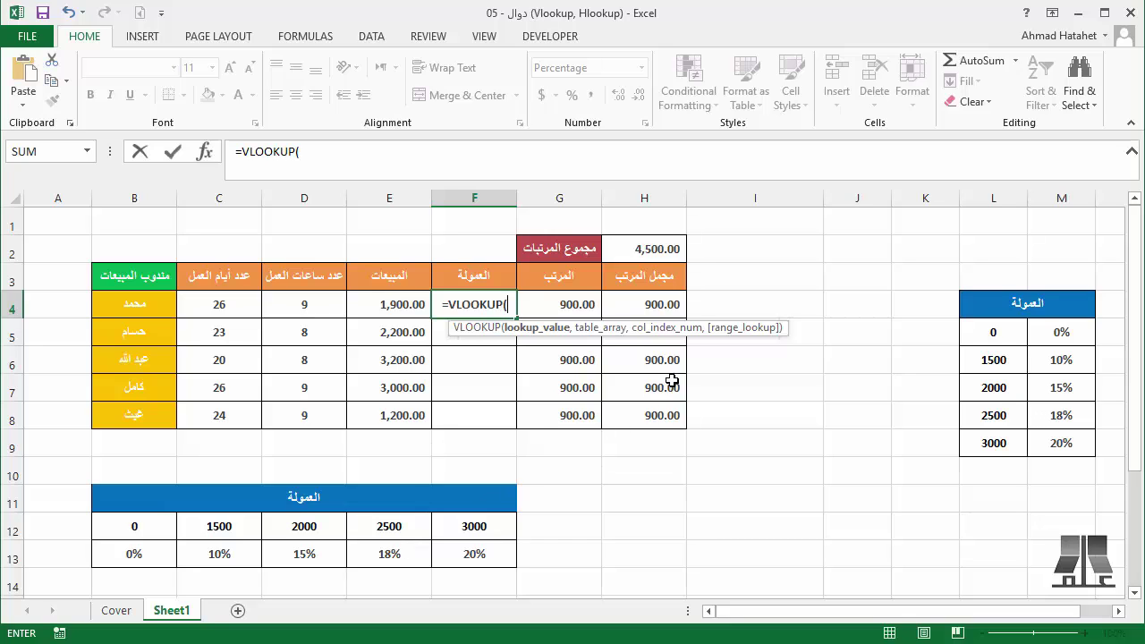
- Set the VLOOKUP lookup value to E4 and table range to absolute $L$5:$M$9
left_click(411, 313)
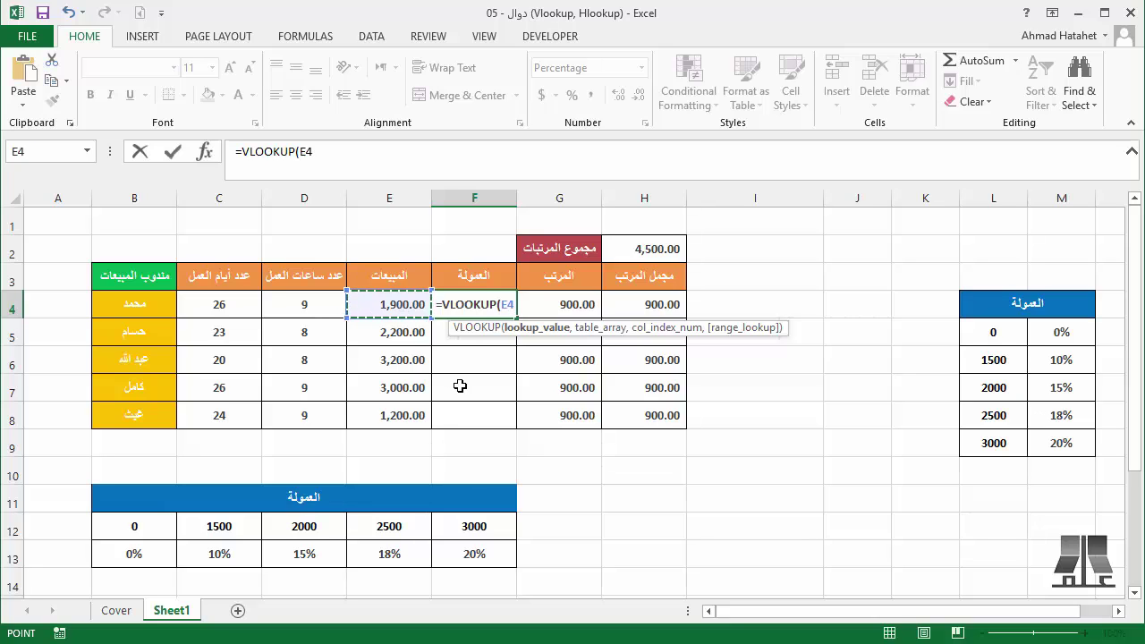
type(",")
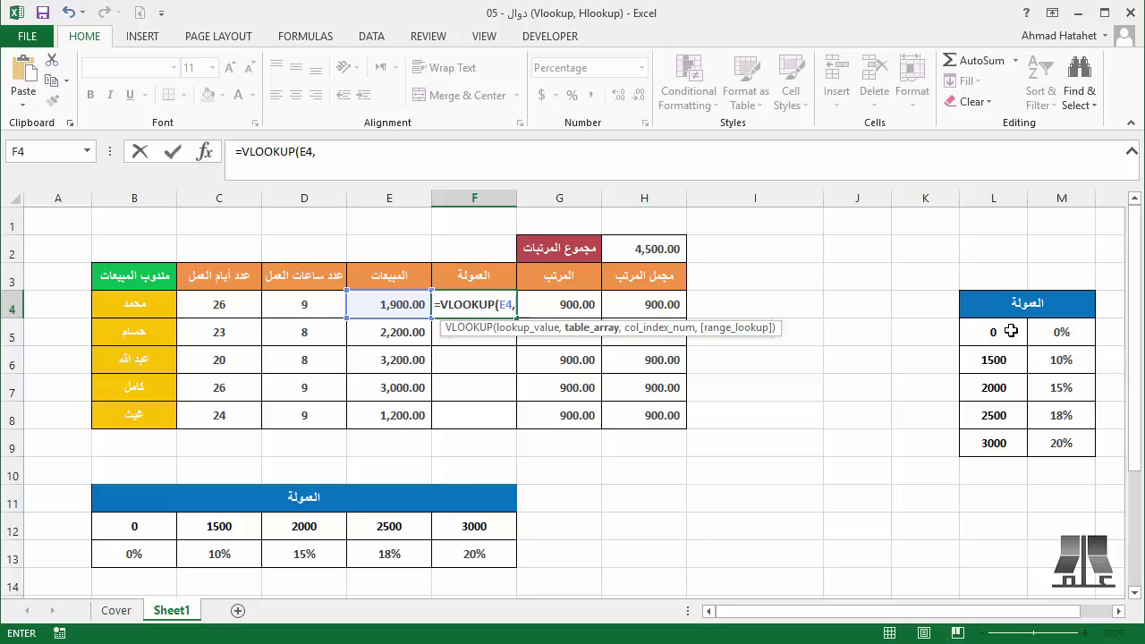
left_click_drag(1010, 331, 1064, 441)
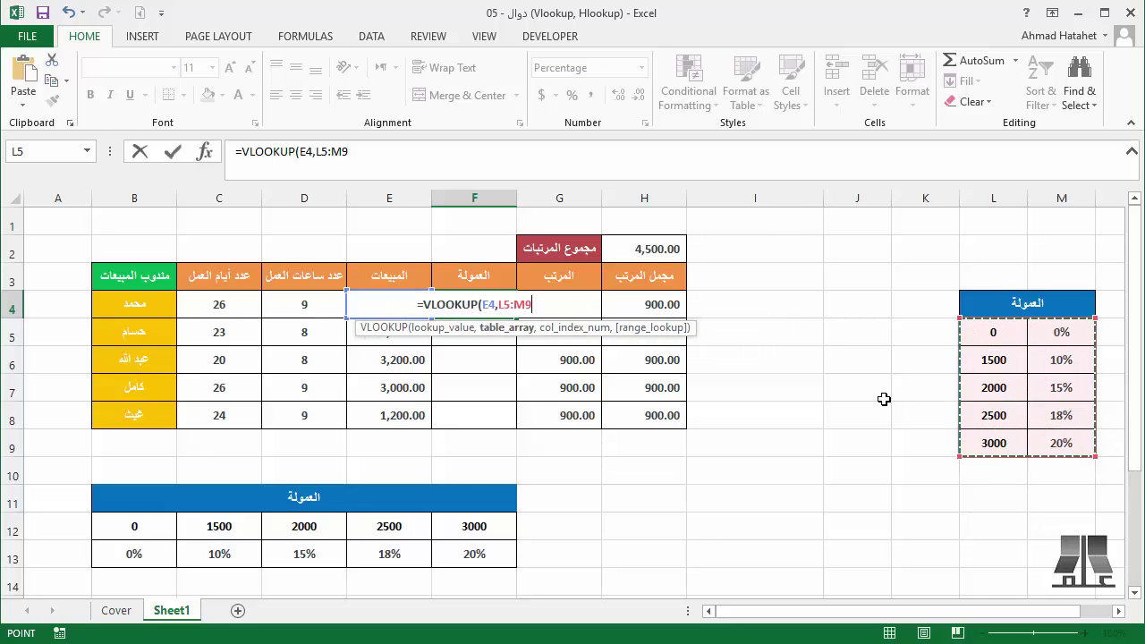
key("F4")
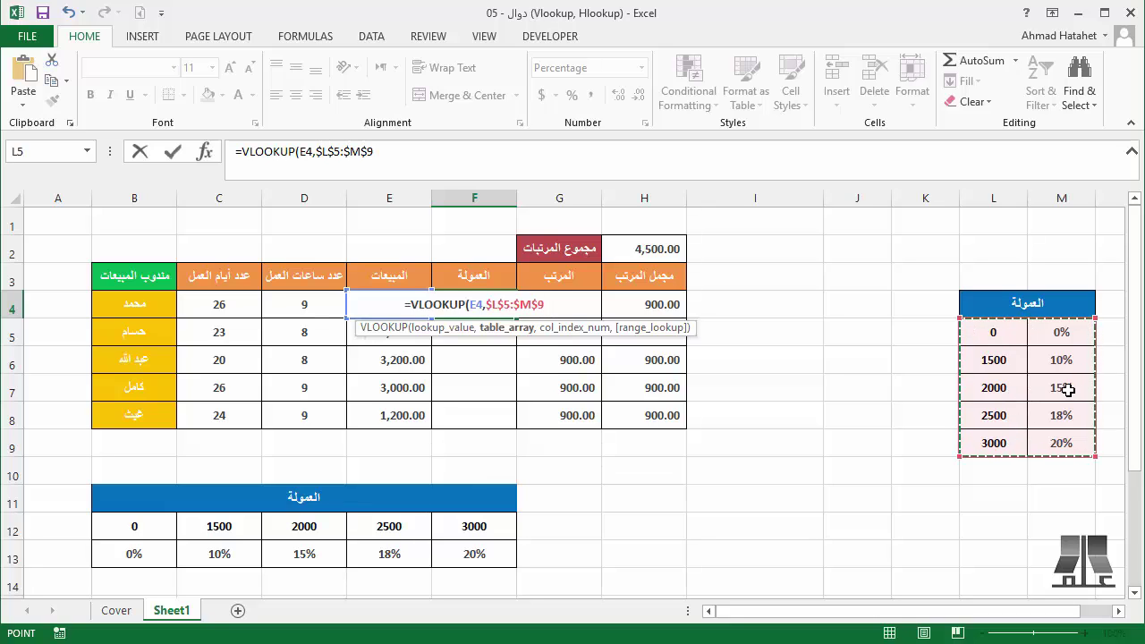
type(",")
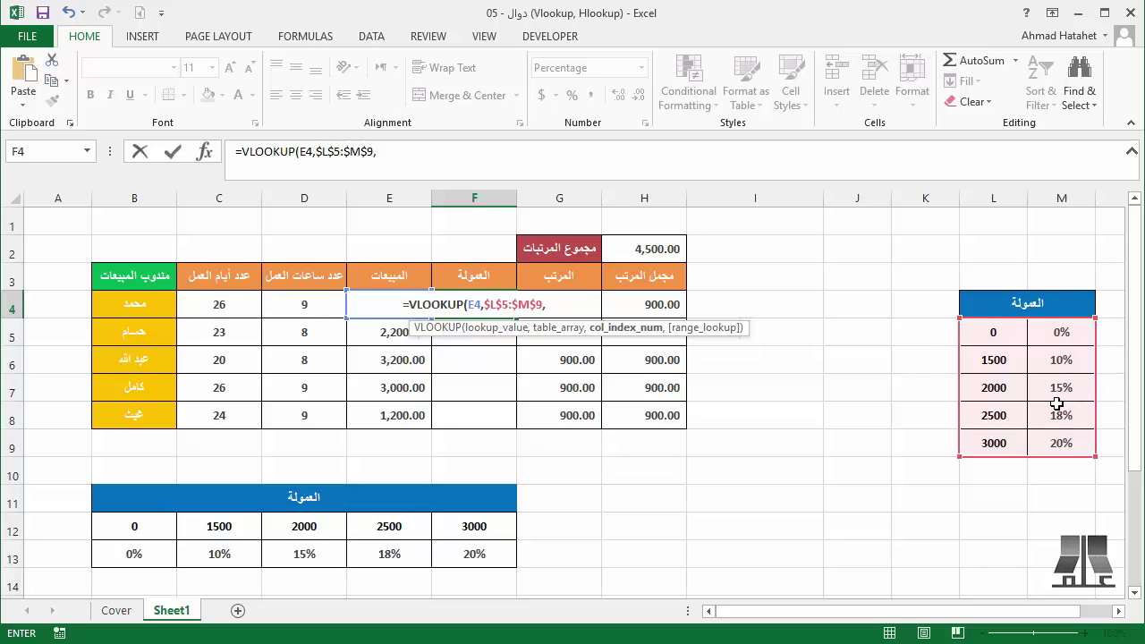
- Complete =VLOOKUP(E4,$L$5:$M$9,2,1) in F4 so it returns 10%
type("2")
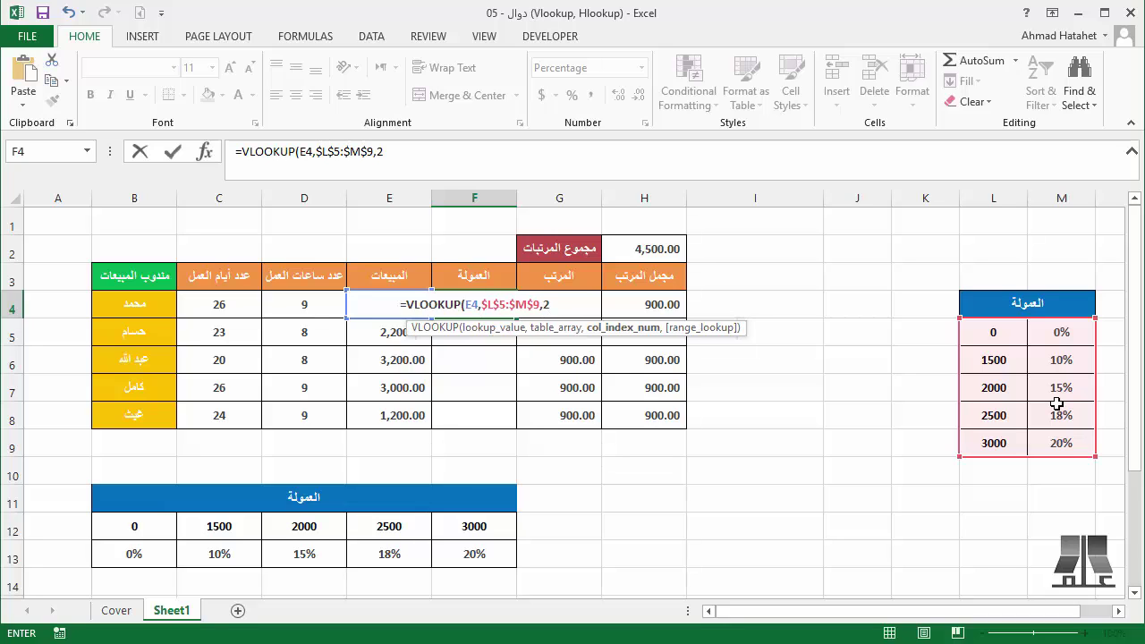
type(",")
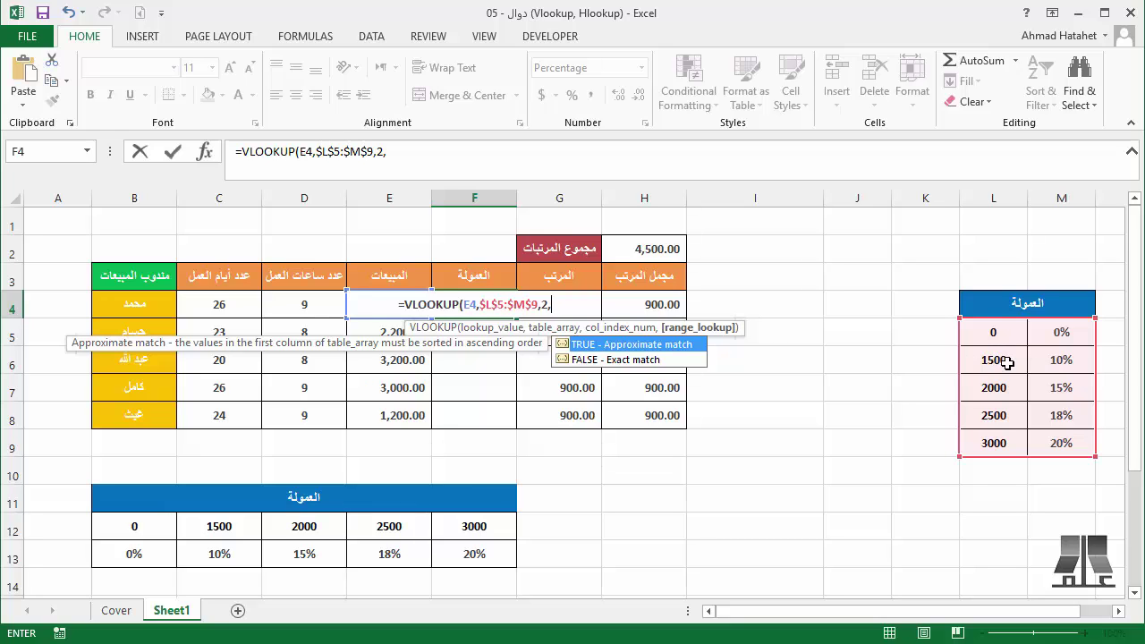
type("1")
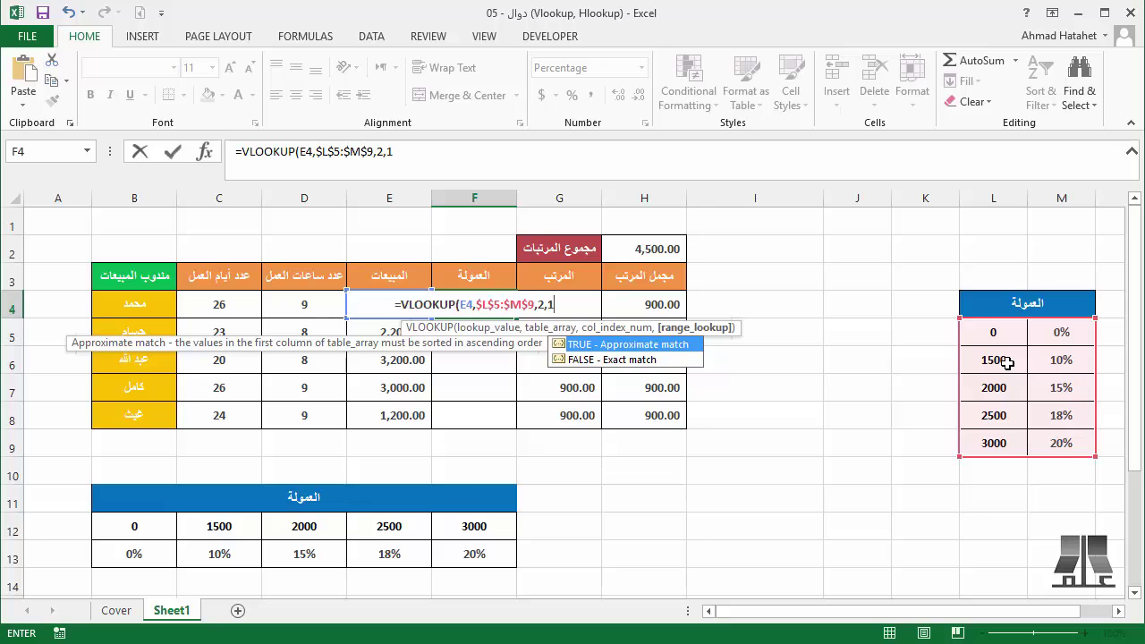
type(")")
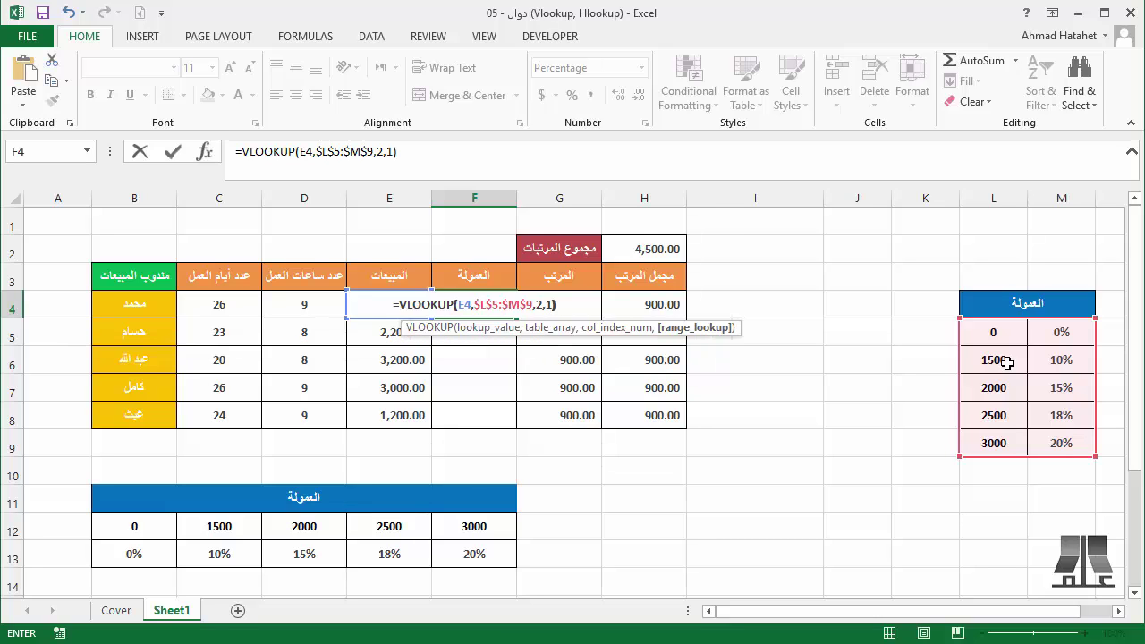
key("Return")
key("Up")
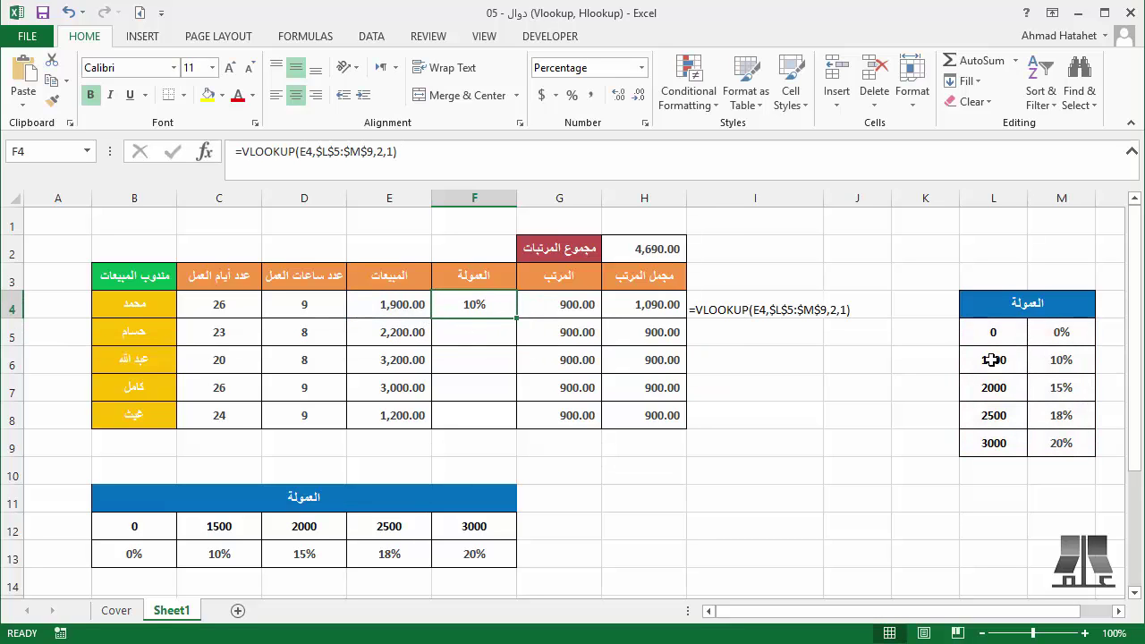
- Fill the VLOOKUP from F4 down to F8, giving 10%, 15%, 20%, 20%, 0%
left_click_drag(517, 317, 506, 416)
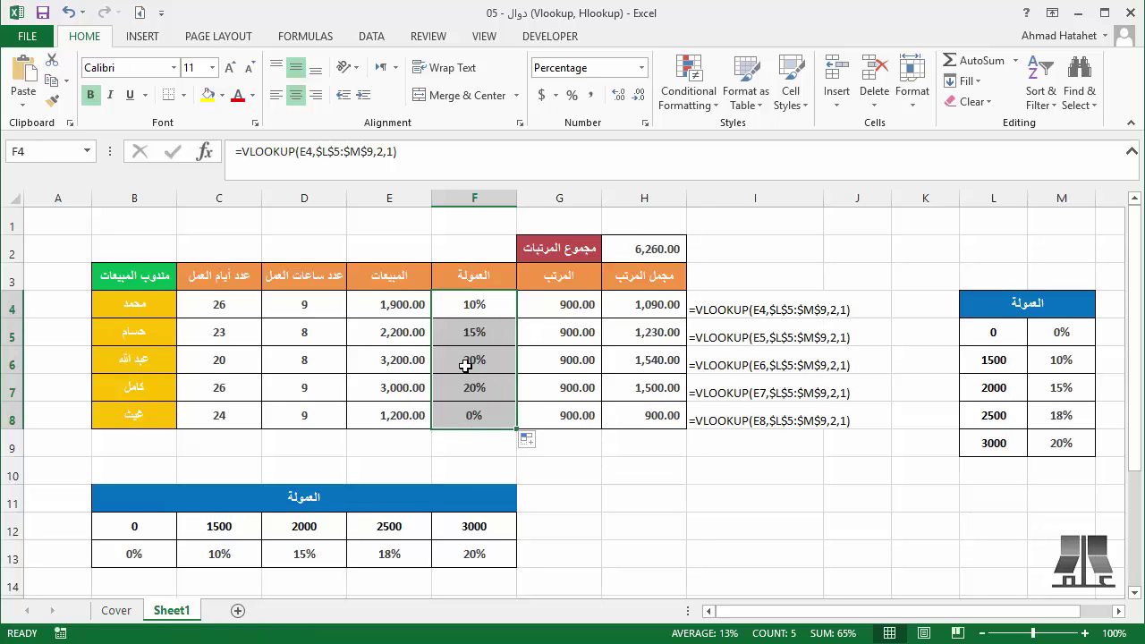
left_click(412, 329)
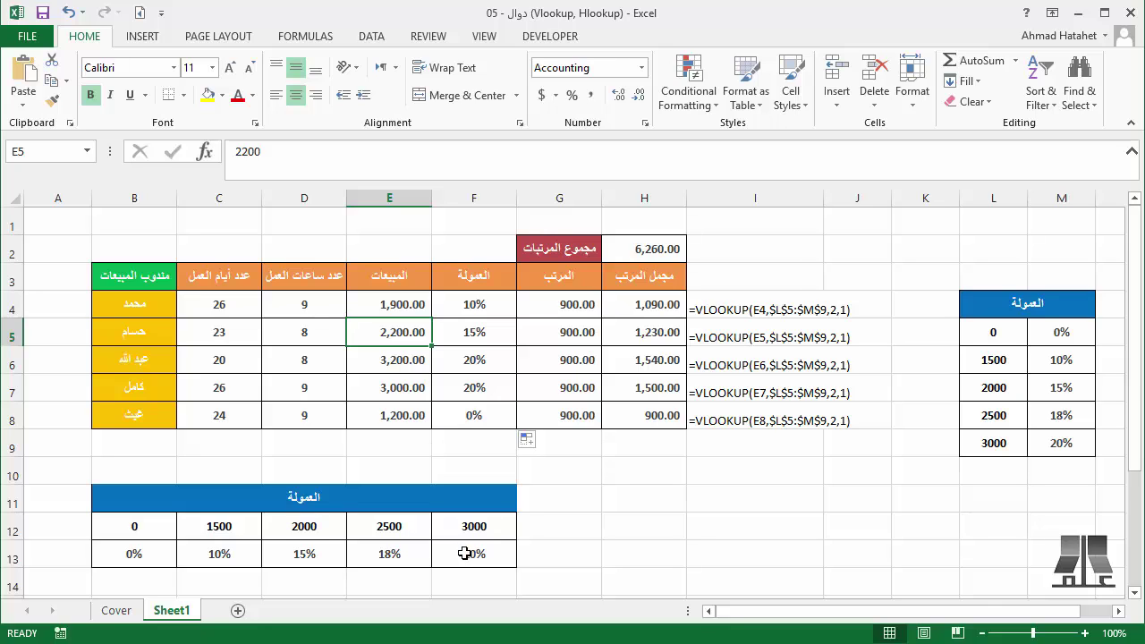
- Undo the VLOOKUP commissions, then select F4:F8 and start typing =hlo
left_click(483, 306)
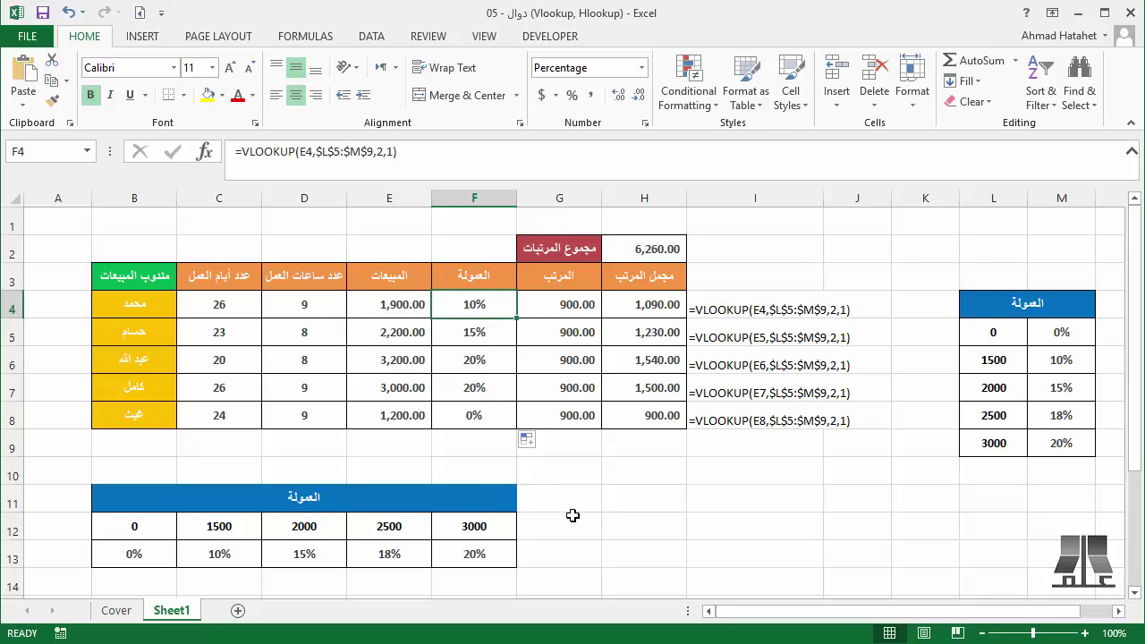
key("ctrl+z")
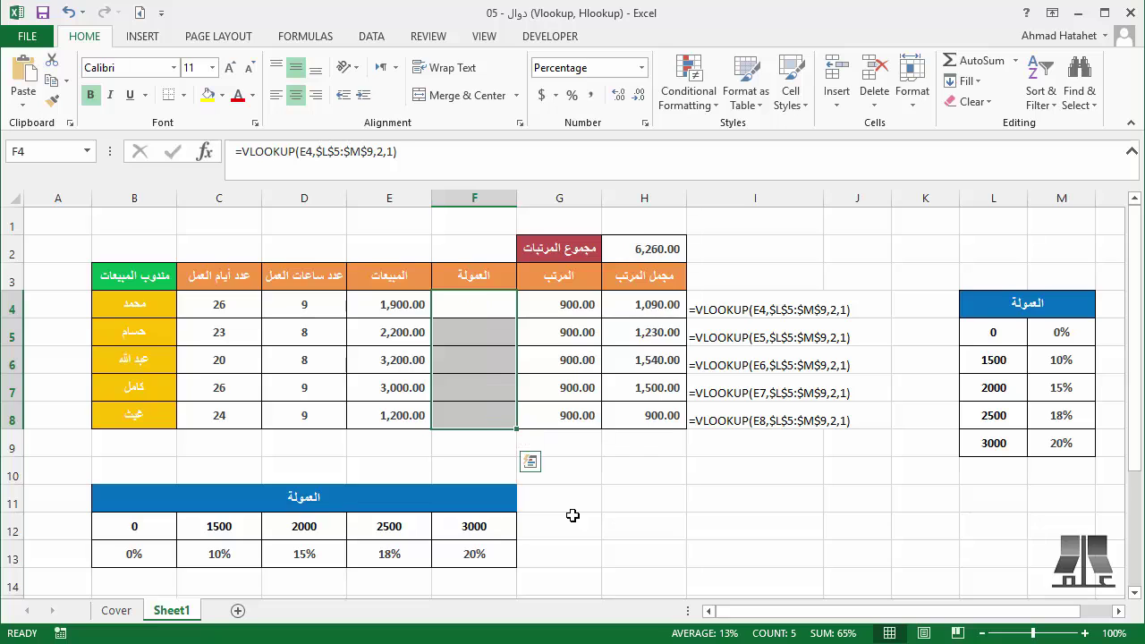
key("ctrl+z")
key("ctrl+z")
key("ctrl+z")
key("ctrl+z")
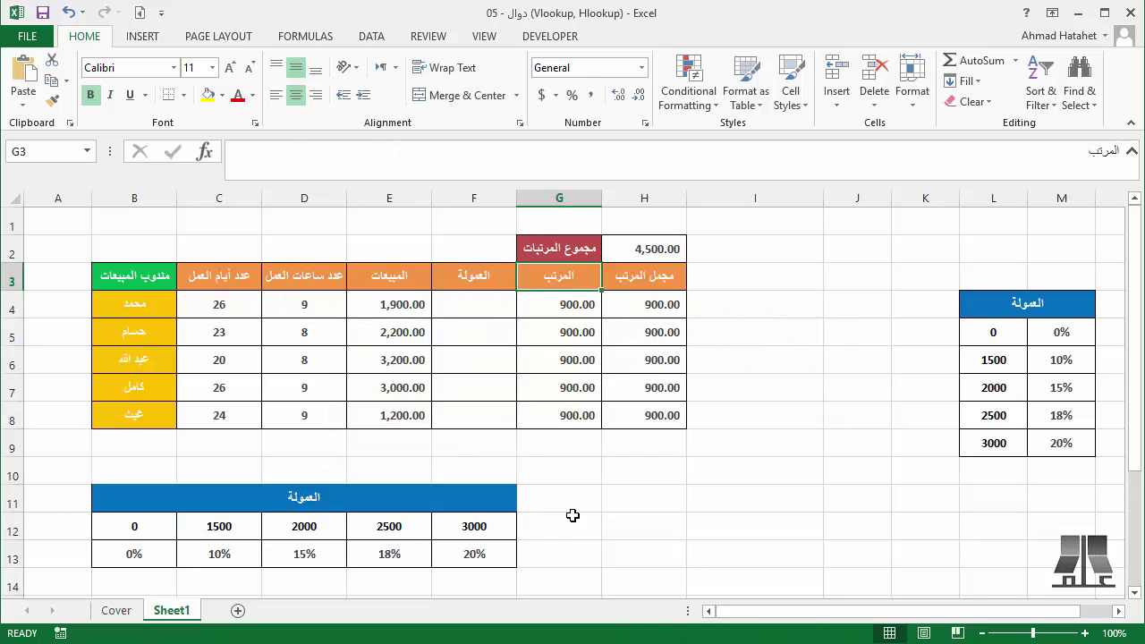
key("ctrl+z")
key("ctrl+z")
key("shift+Down")
key("shift+Down")
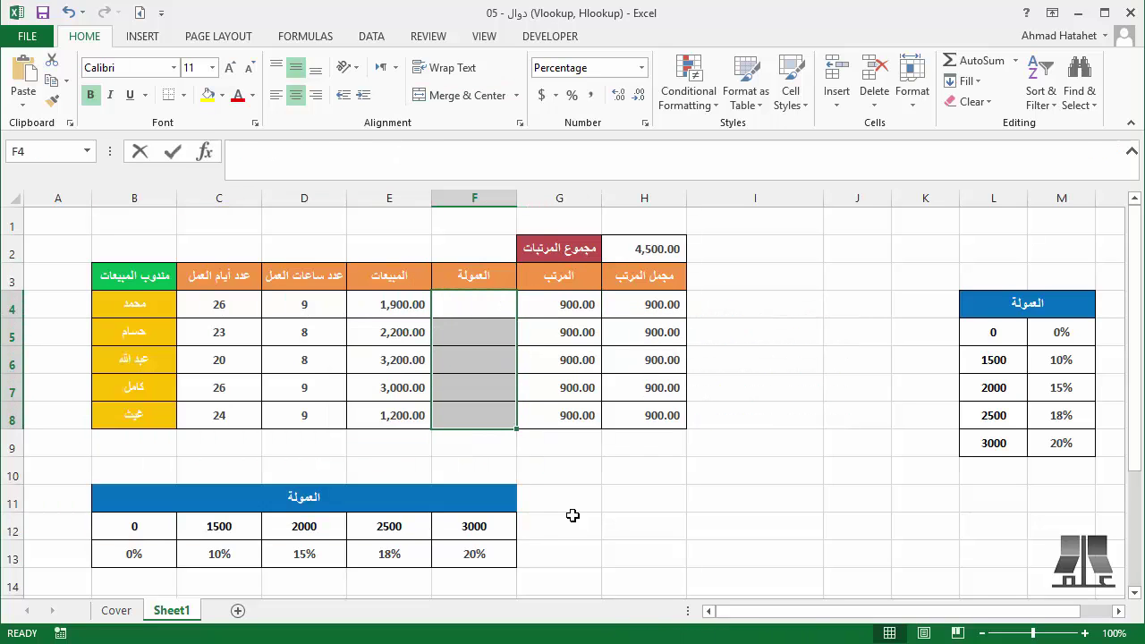
type("=h")
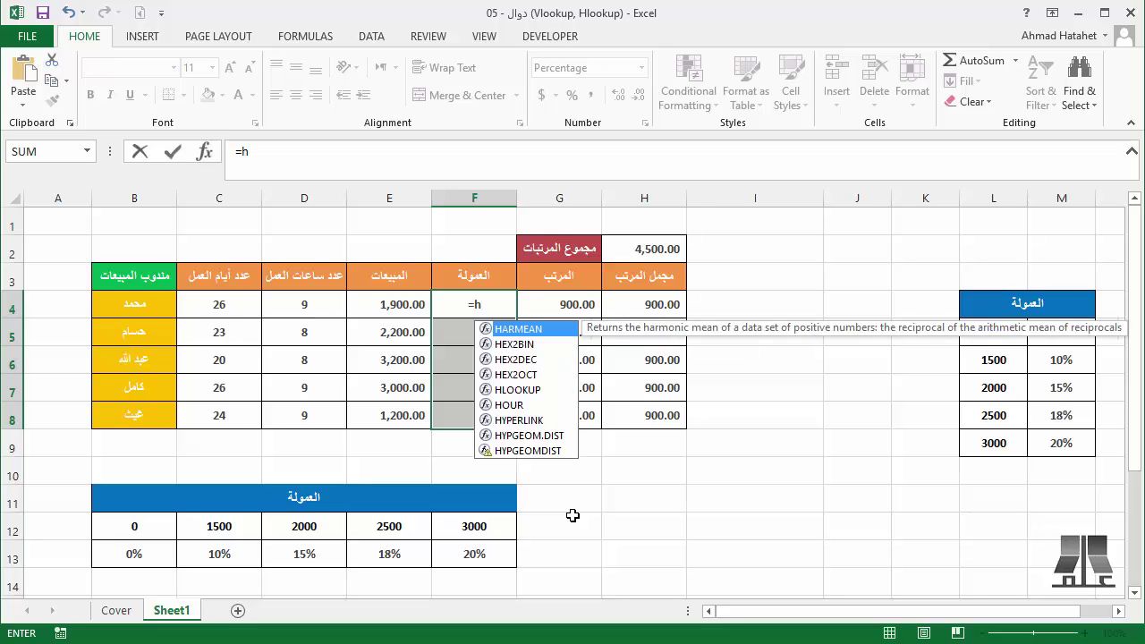
type("lo")
- Set the HLOOKUP lookup value to E4 and table range to absolute $B$12:$F$13
key("Tab")
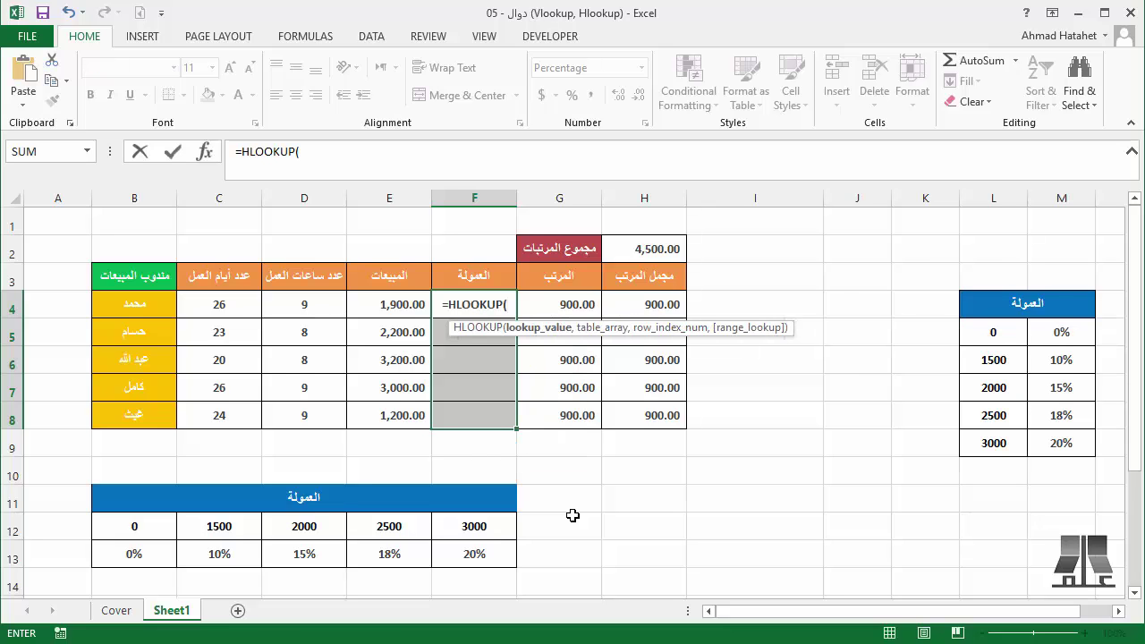
key("Left")
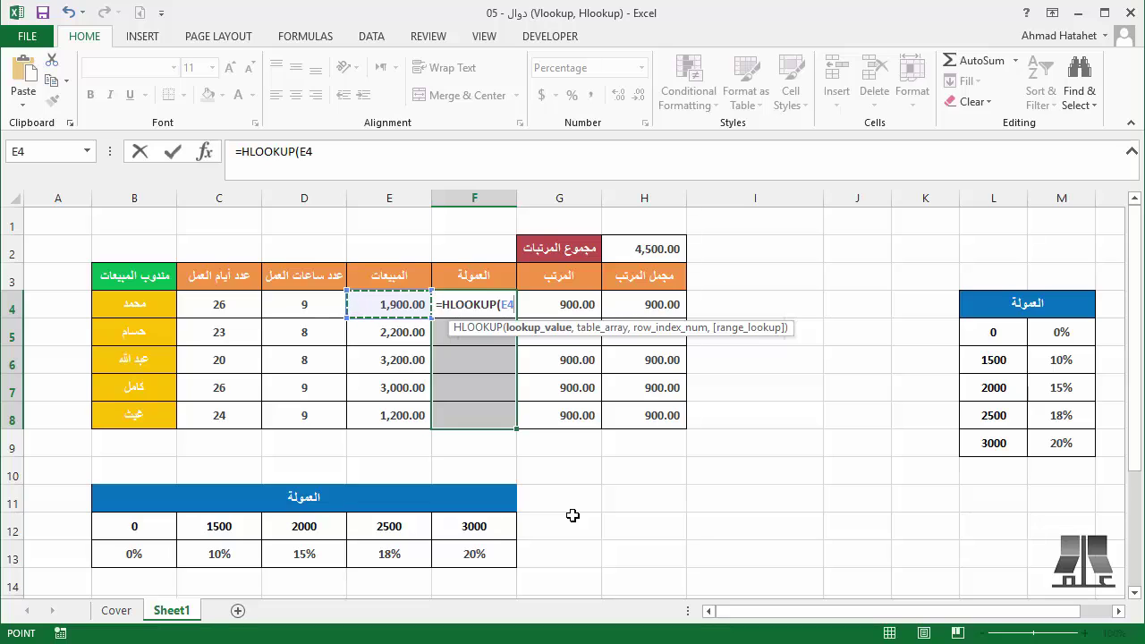
type(",")
left_click_drag(109, 529, 468, 556)
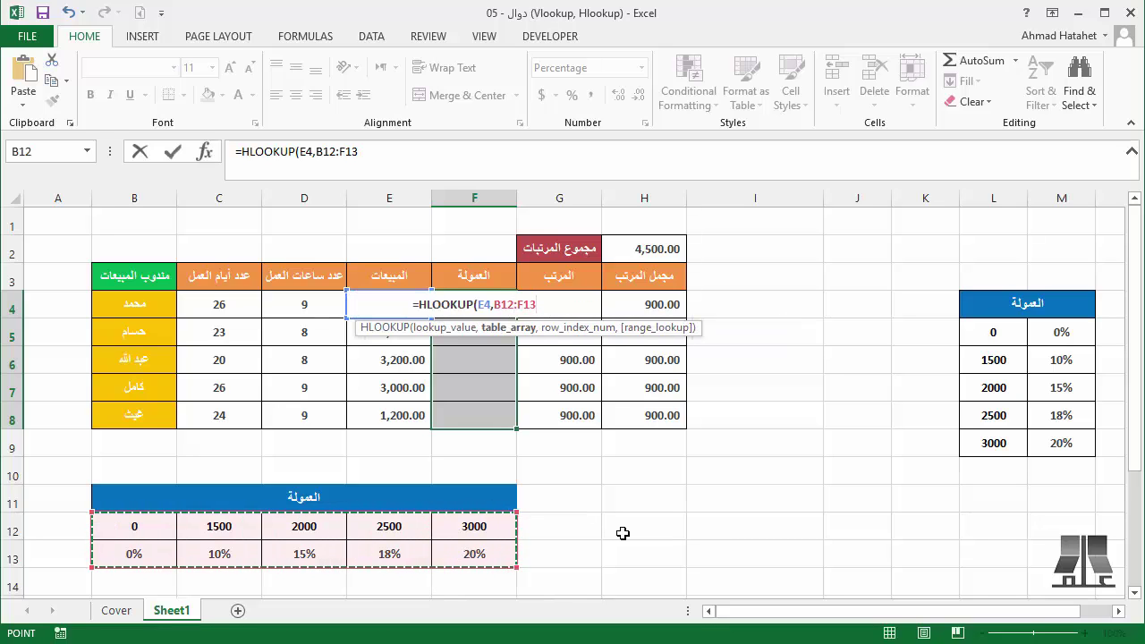
key("F4")
type("$F$13,")
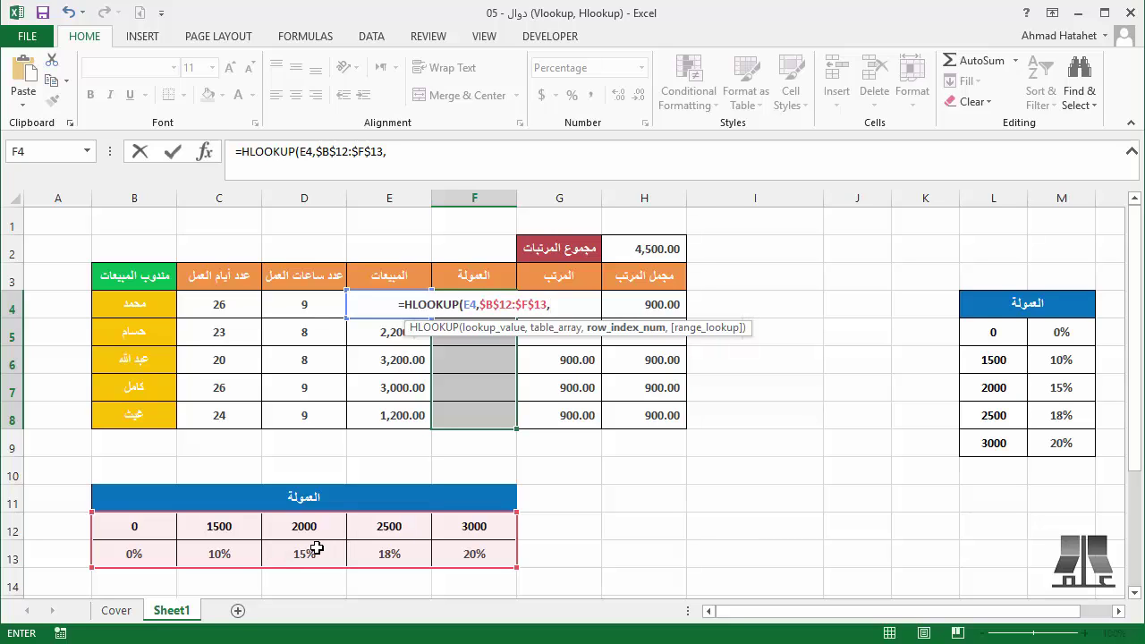
- Finish the HLOOKUP with row index 2 and approximate match 1
type("2,")
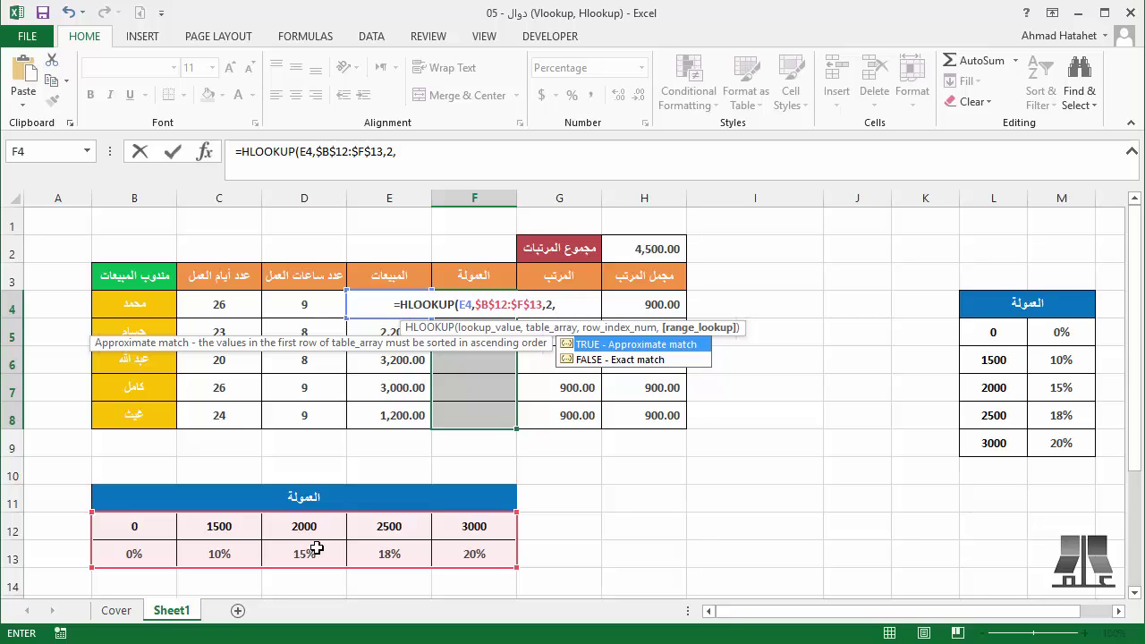
key("Tab")
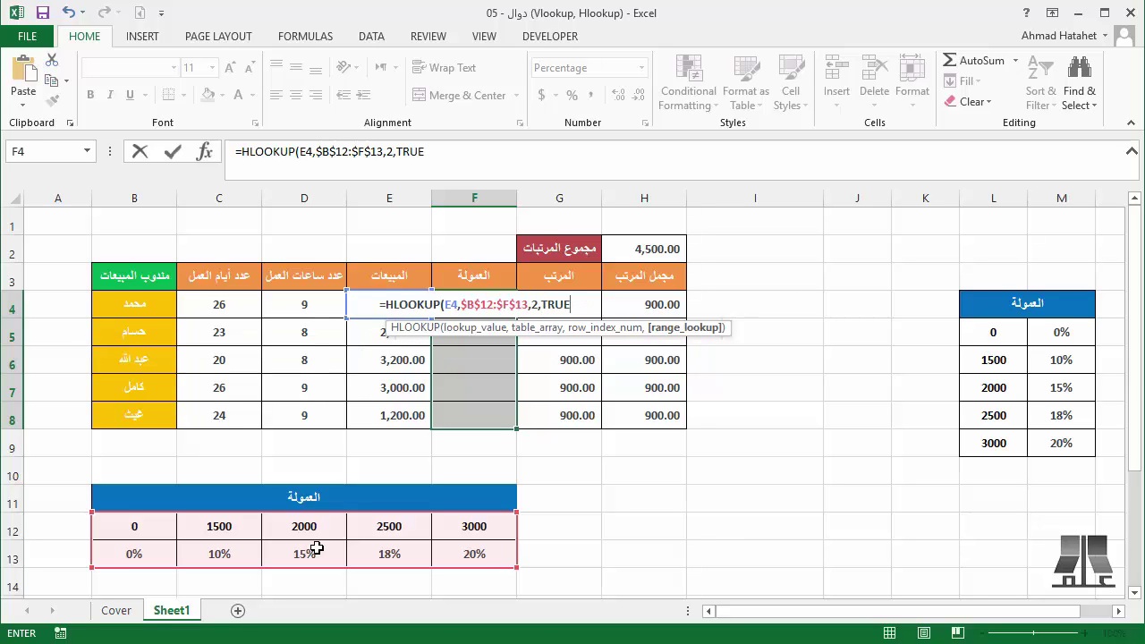
key("BackSpace")
key("BackSpace")
key("BackSpace")
key("BackSpace")
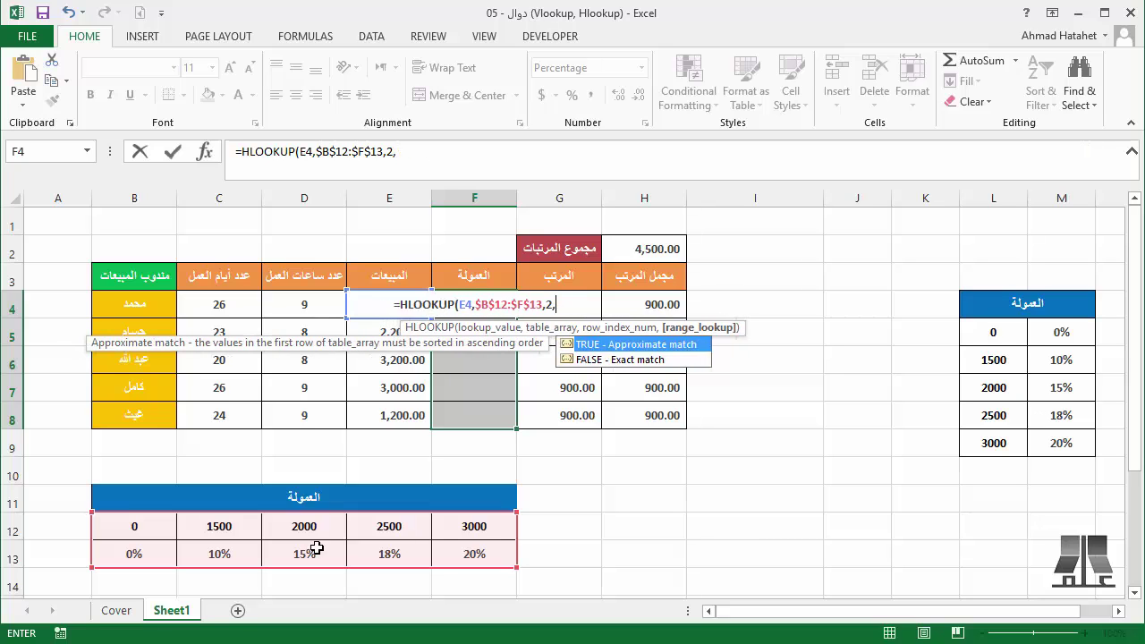
type("1)")
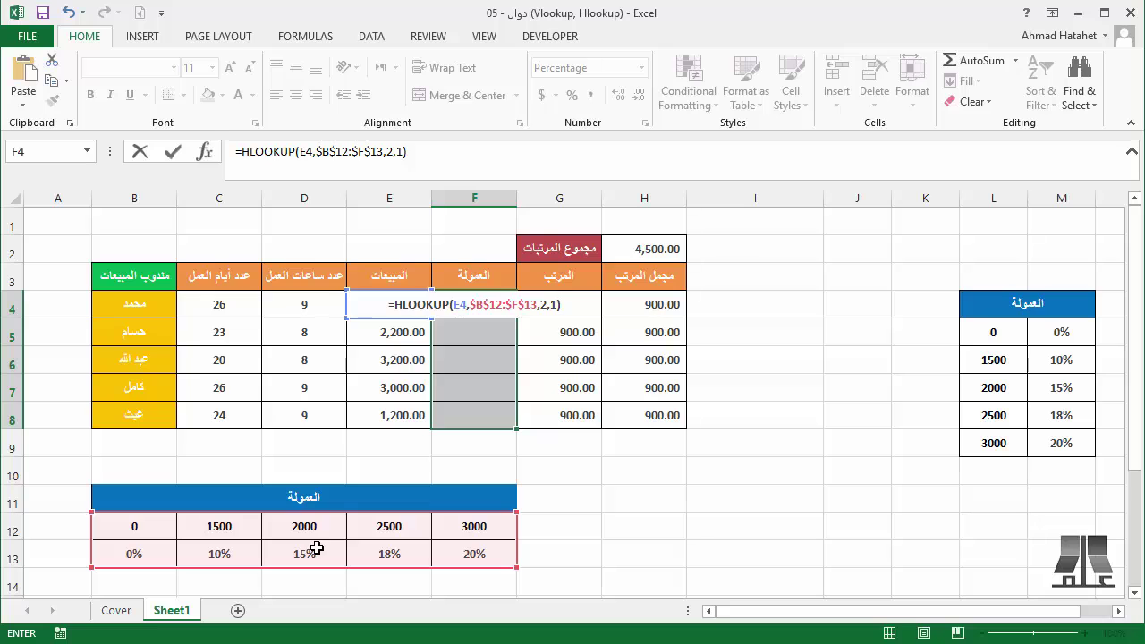
- Enter the HLOOKUP into all of F4:F8 and check the 10%, 15%, 20%, 20%, 0% results
key("ctrl+Return")
key("Down")
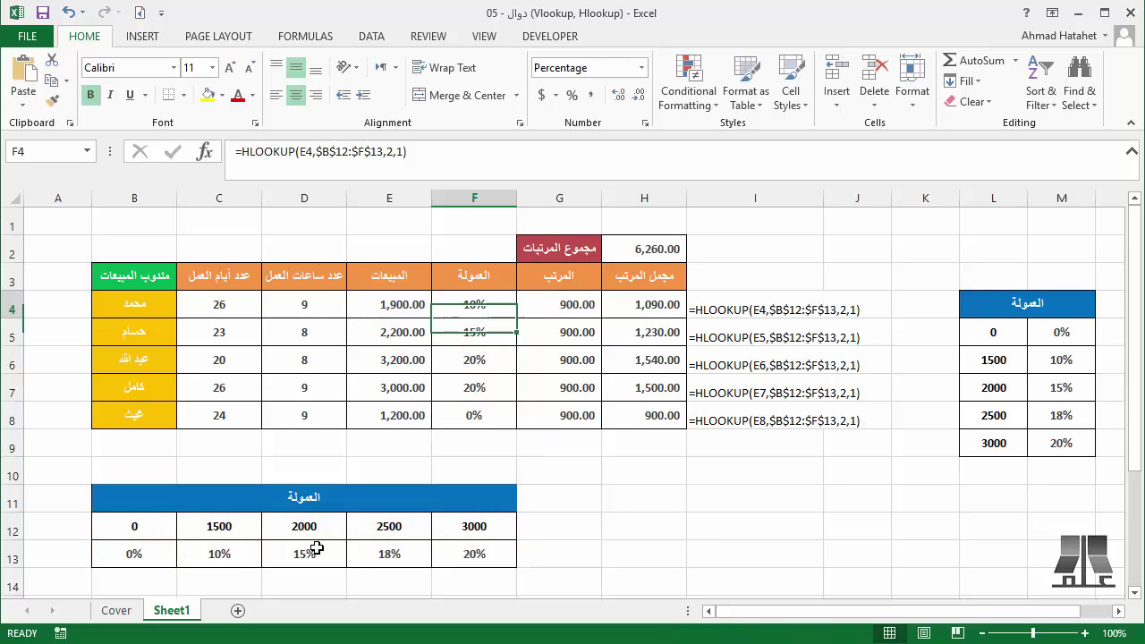
key("Down")
key("Down")
key("Up")
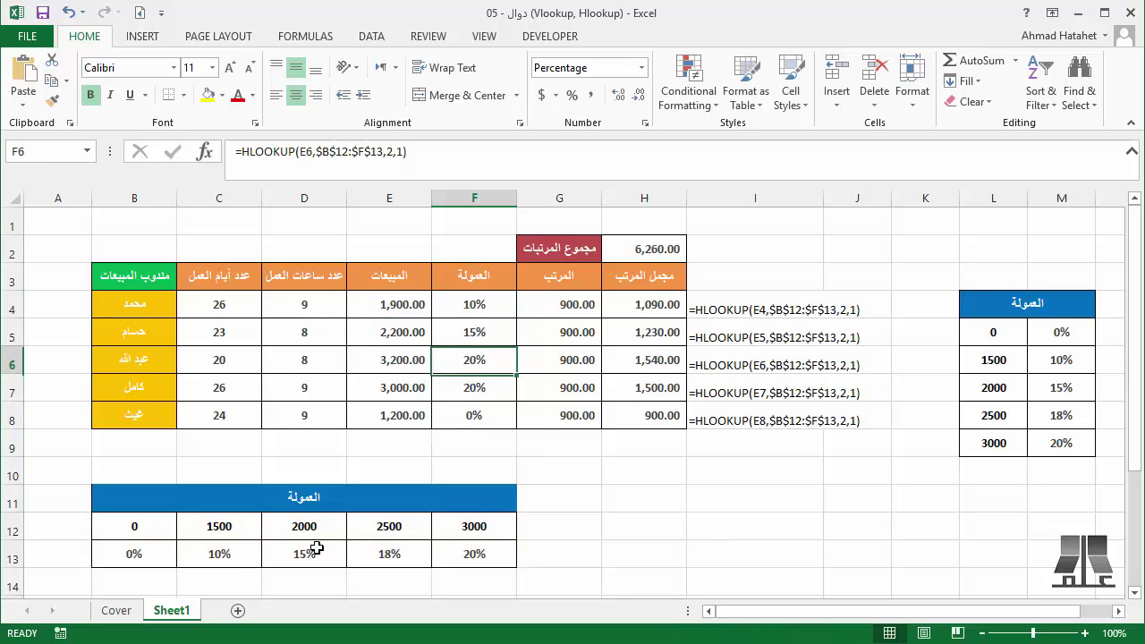
key("Up")
key("Up")
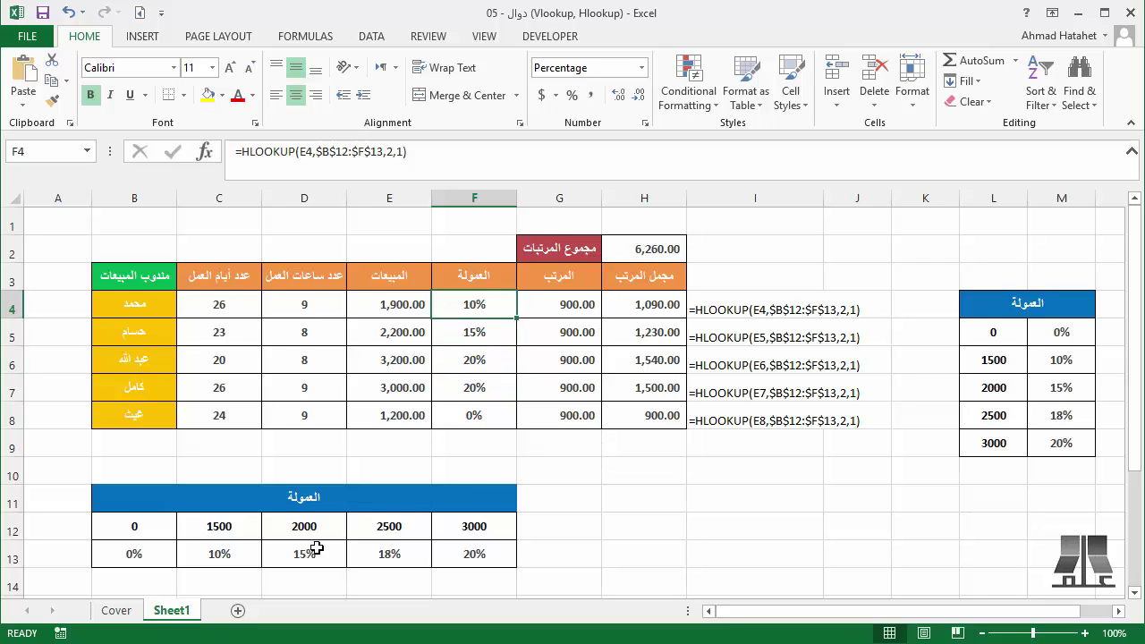